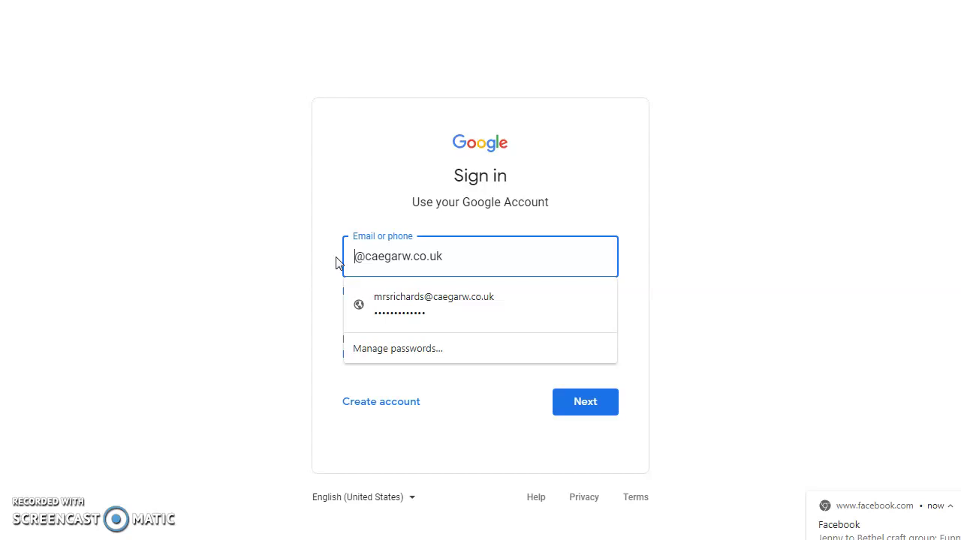
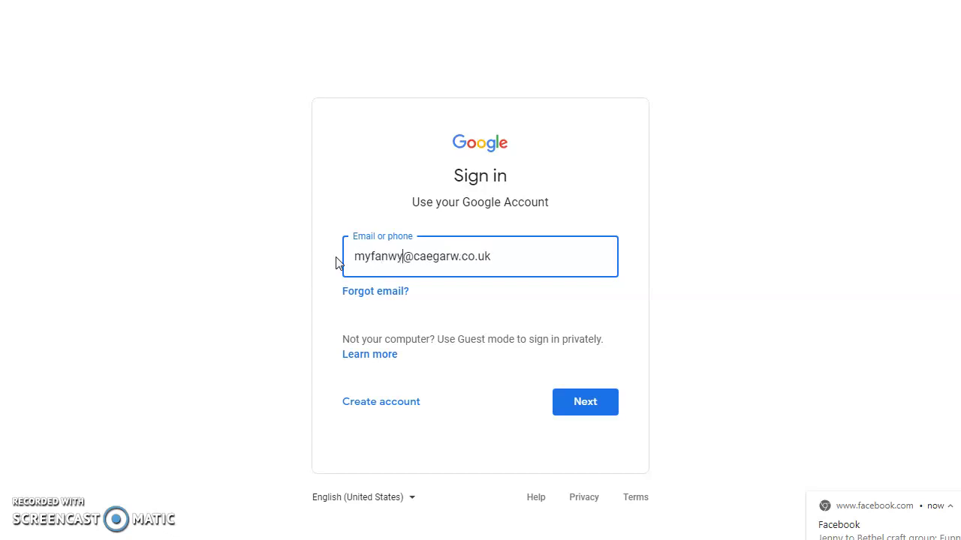
Step: Enter the student's school e-mail username, replace the saved password with the student's own, and reveal it to check
left_click(593, 401)
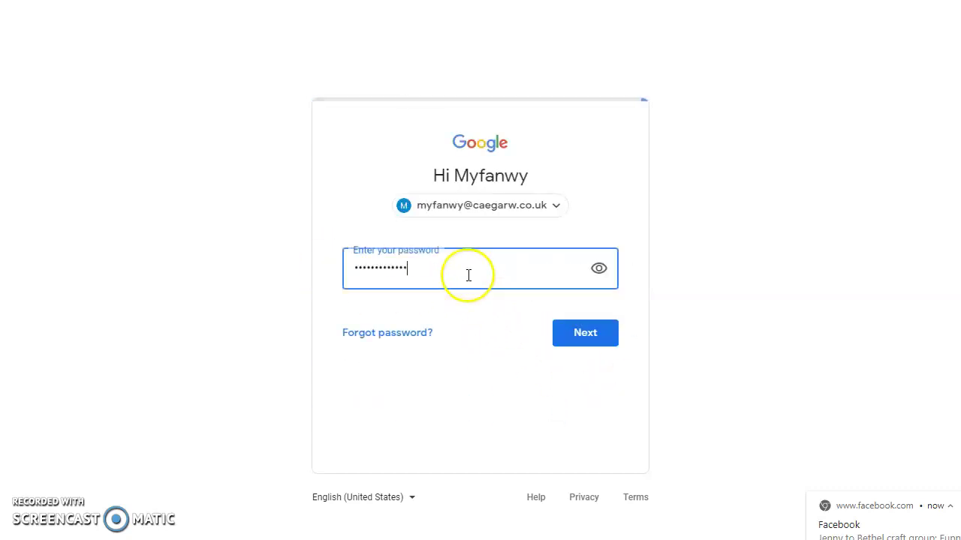
left_click_drag(431, 269, 305, 257)
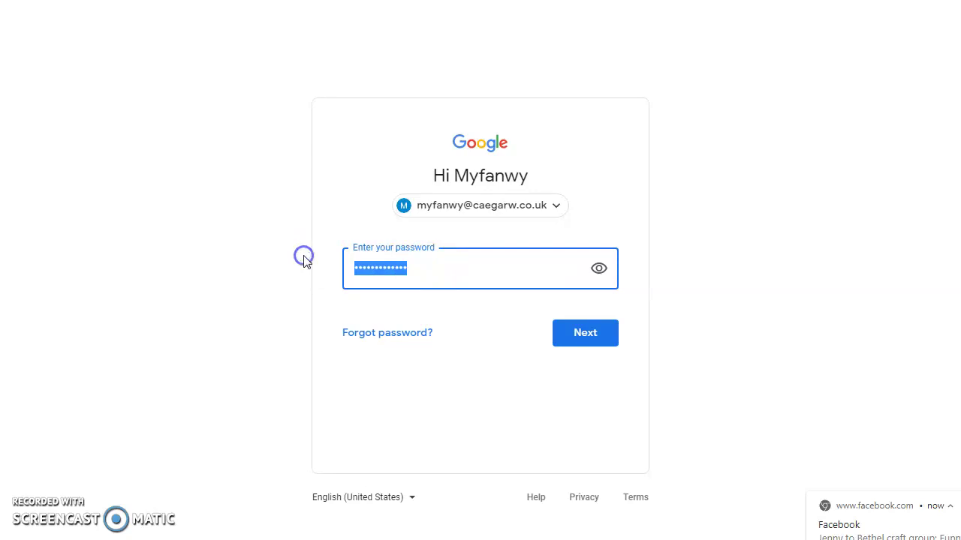
key("BackSpace")
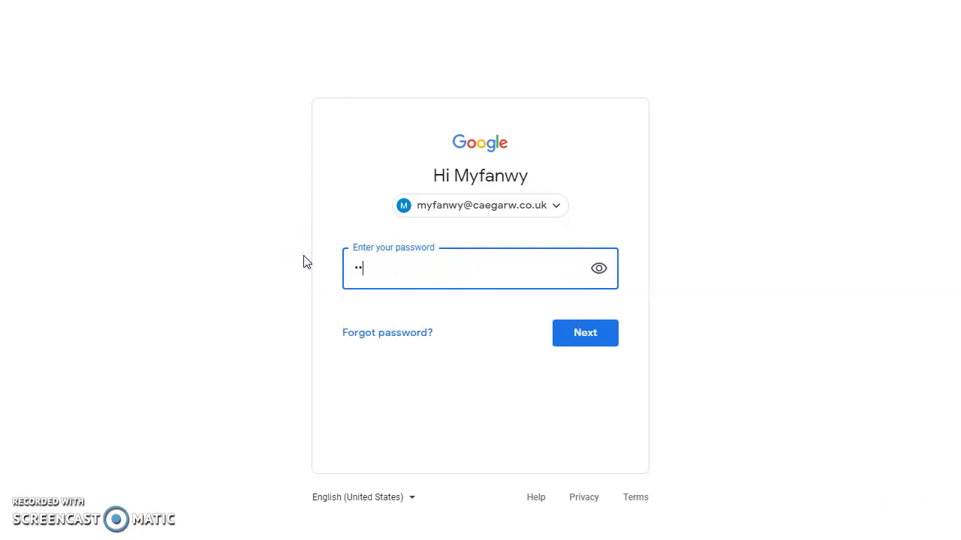
left_click(600, 270)
Step: Submit the password and accept the new account's terms to reach the Google home page
left_click(584, 338)
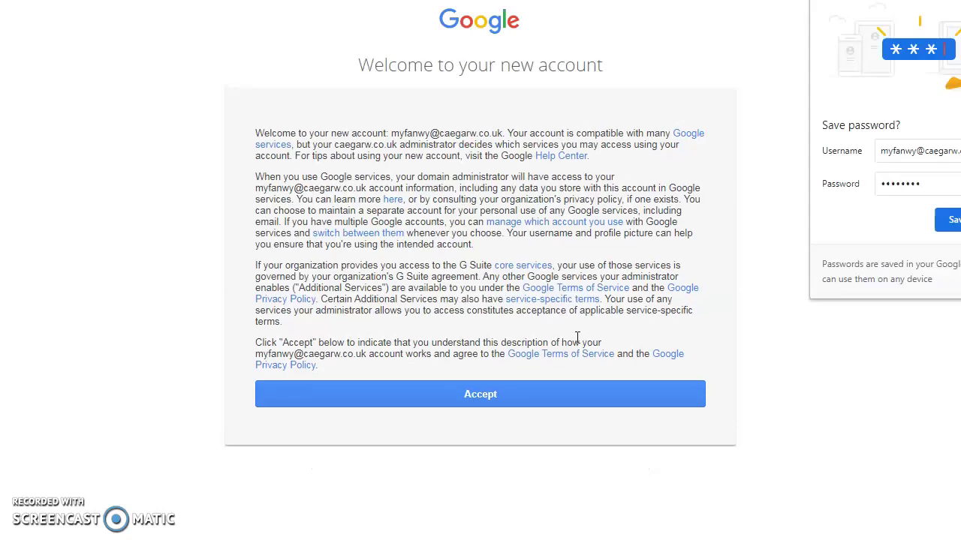
left_click(489, 397)
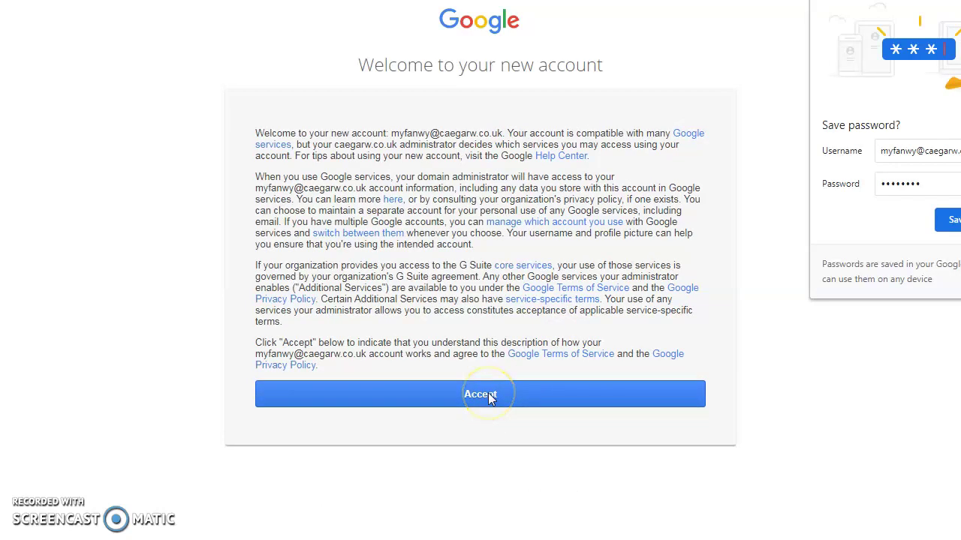
left_click(489, 398)
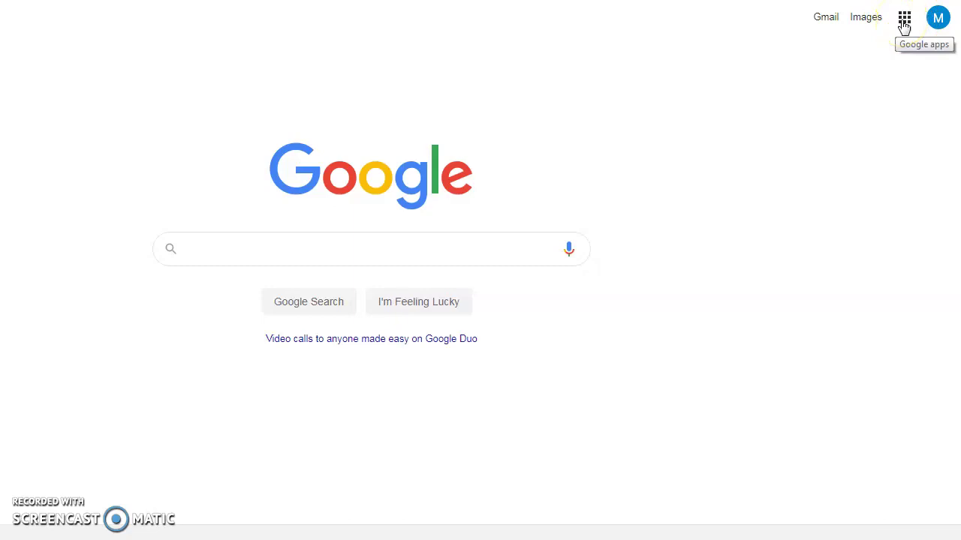
Step: Launch Classroom from the Google apps grid, continue past the welcome, and choose the student role
left_click(904, 22)
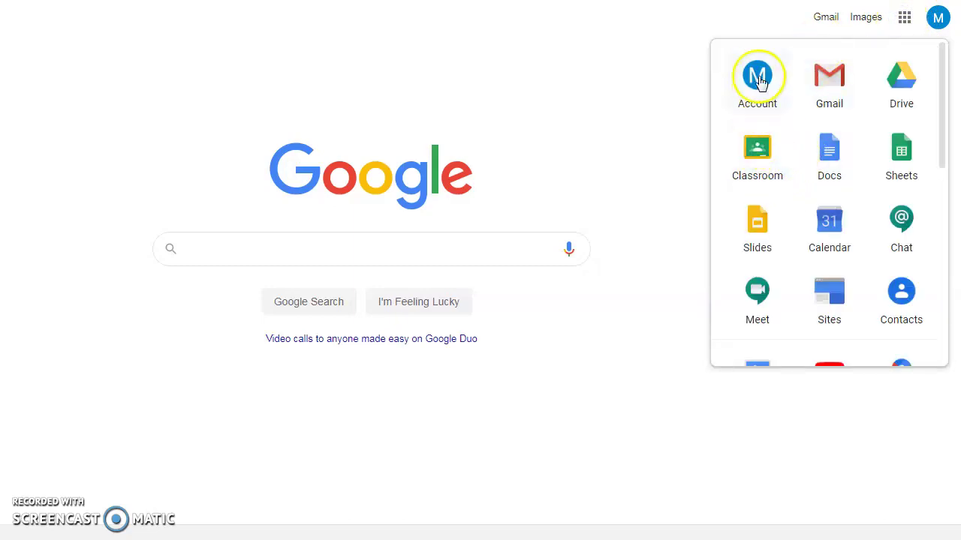
left_click(764, 157)
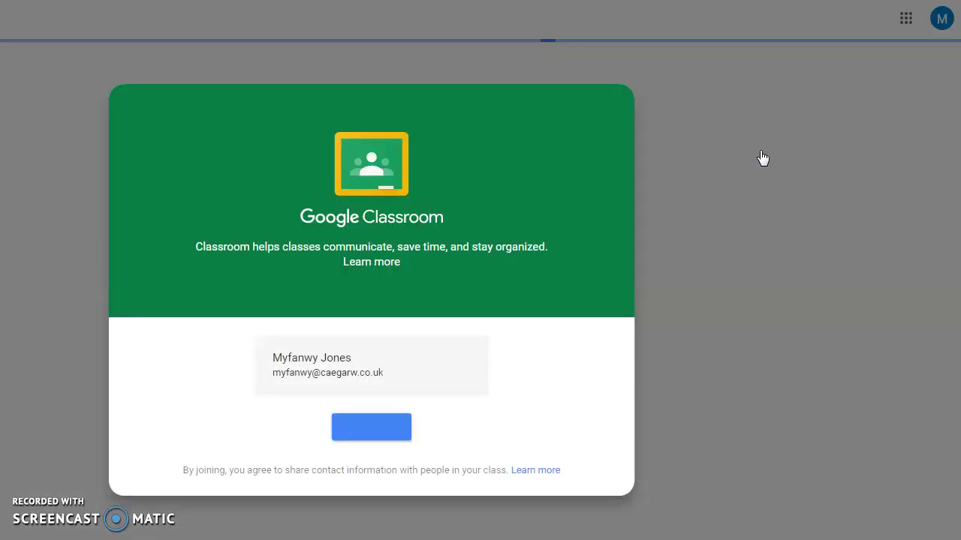
left_click(626, 227)
left_click(360, 426)
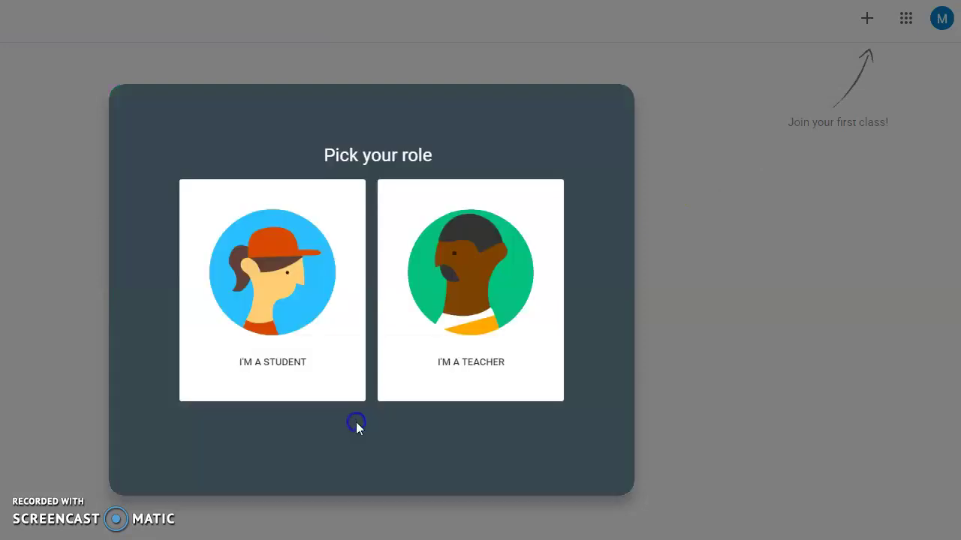
left_click(273, 280)
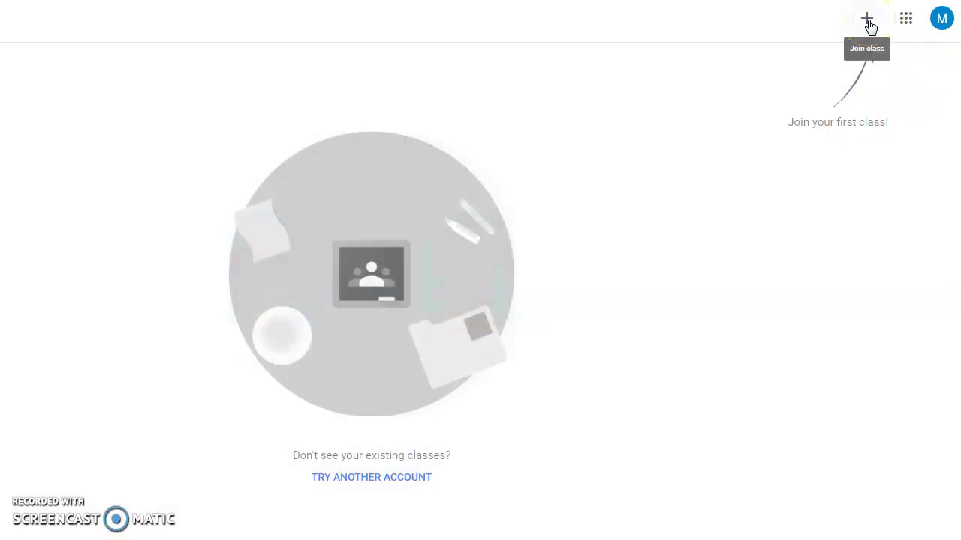
left_click(868, 21)
left_click(408, 317)
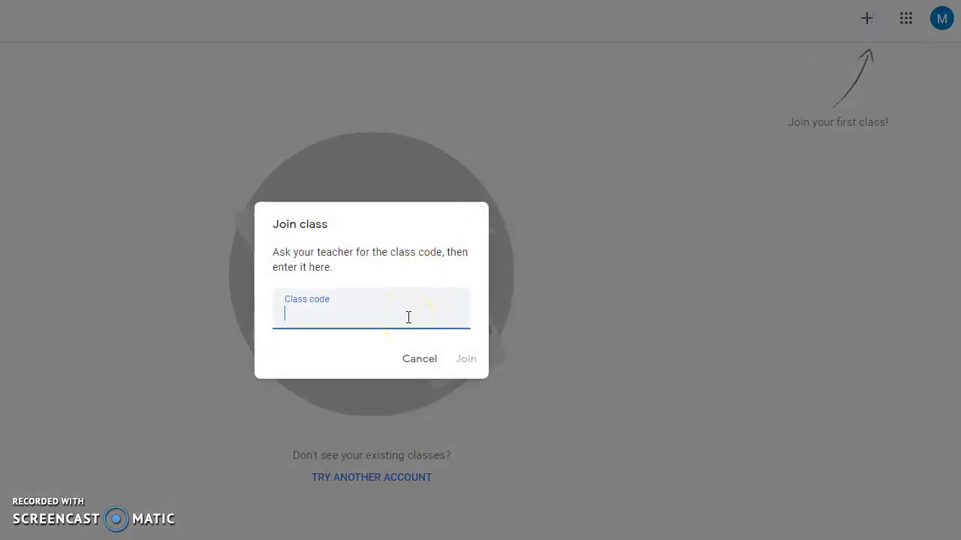
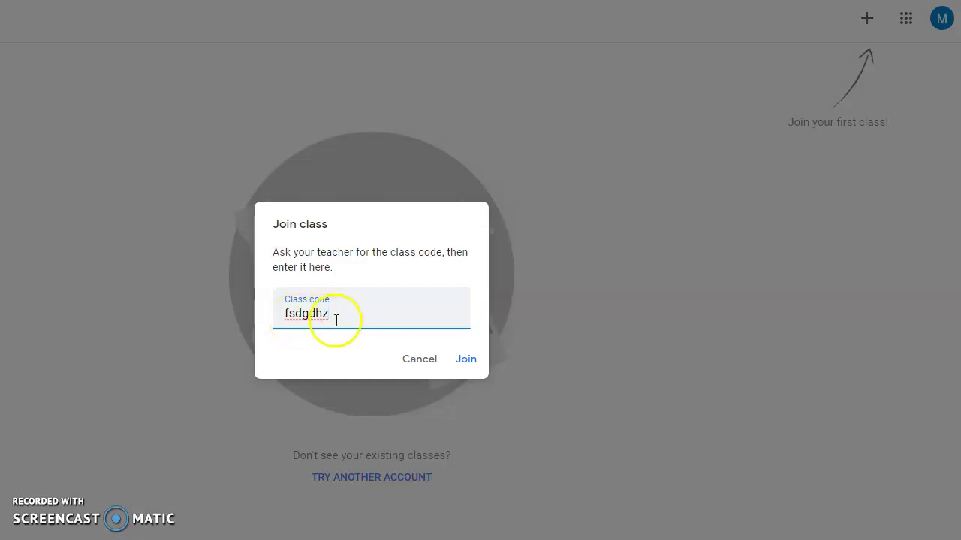
left_click(464, 359)
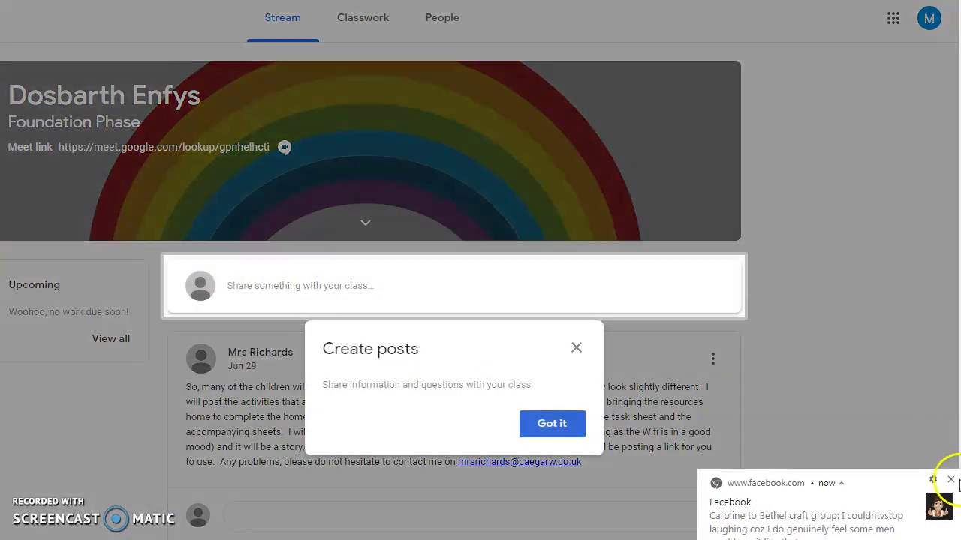
Step: Dismiss the Facebook notification and Create posts tip, then open the class's Meet link
left_click(951, 480)
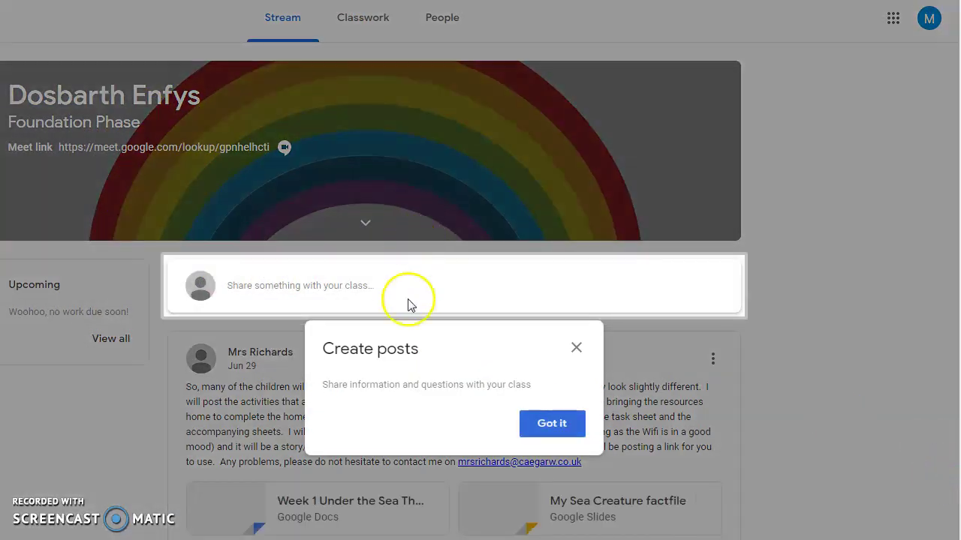
left_click(561, 430)
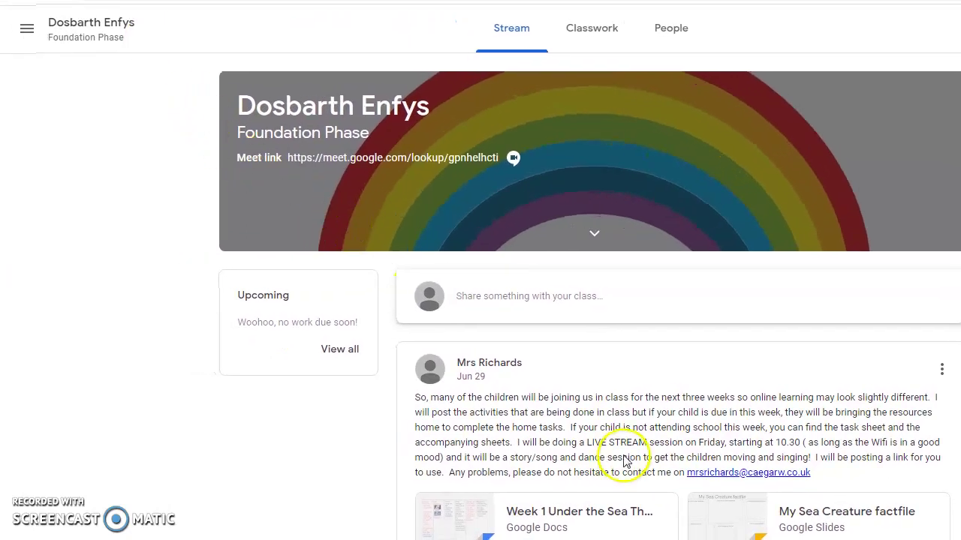
left_click(433, 165)
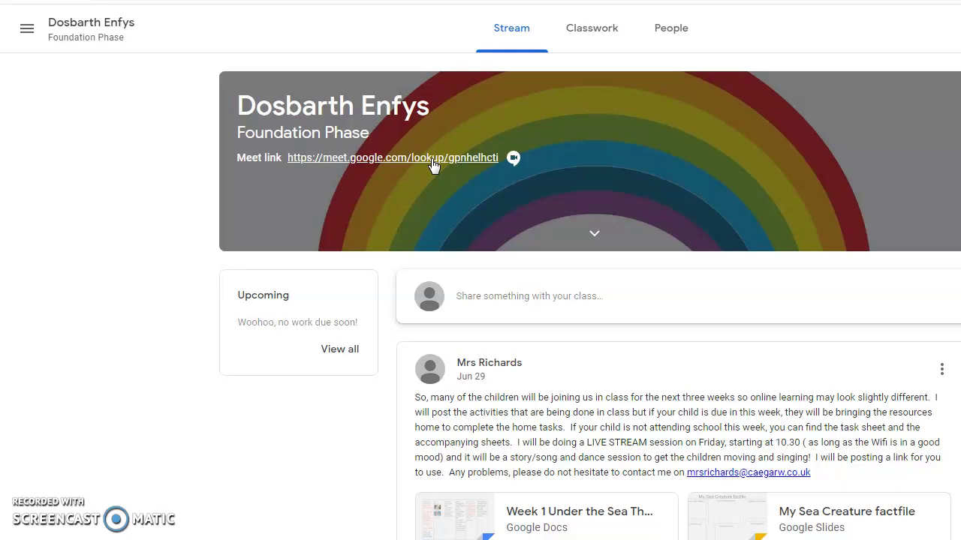
left_click(437, 165)
left_click(438, 165)
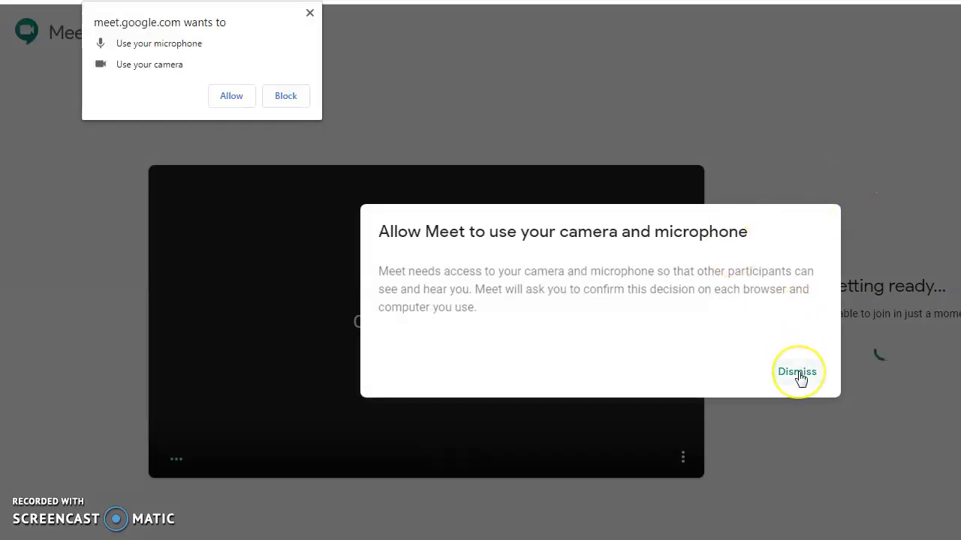
left_click(797, 373)
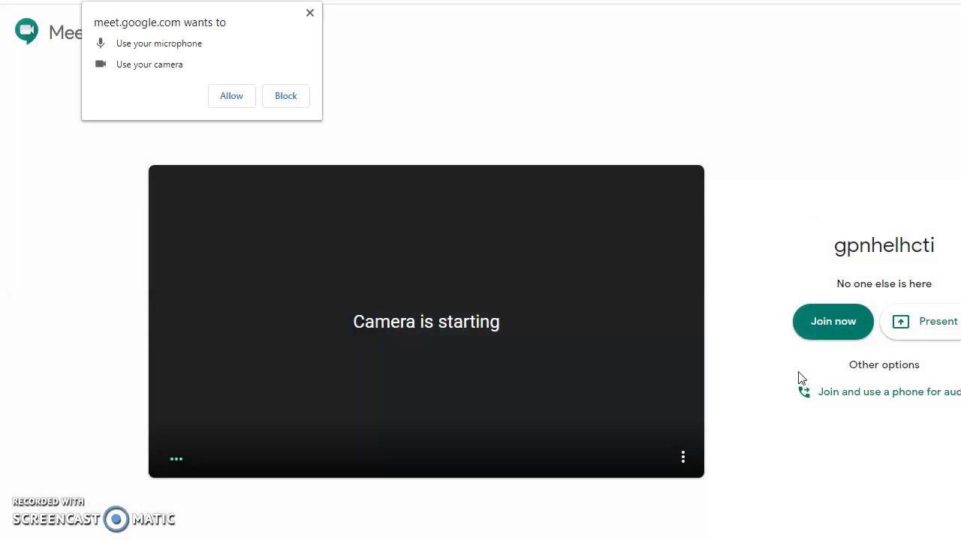
left_click(162, 65)
left_click(310, 13)
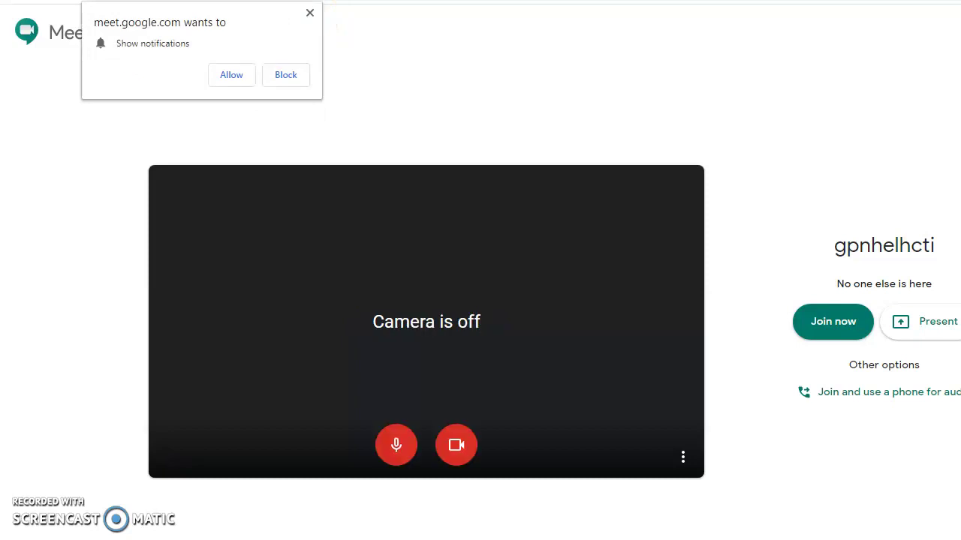
key("ctrl+w")
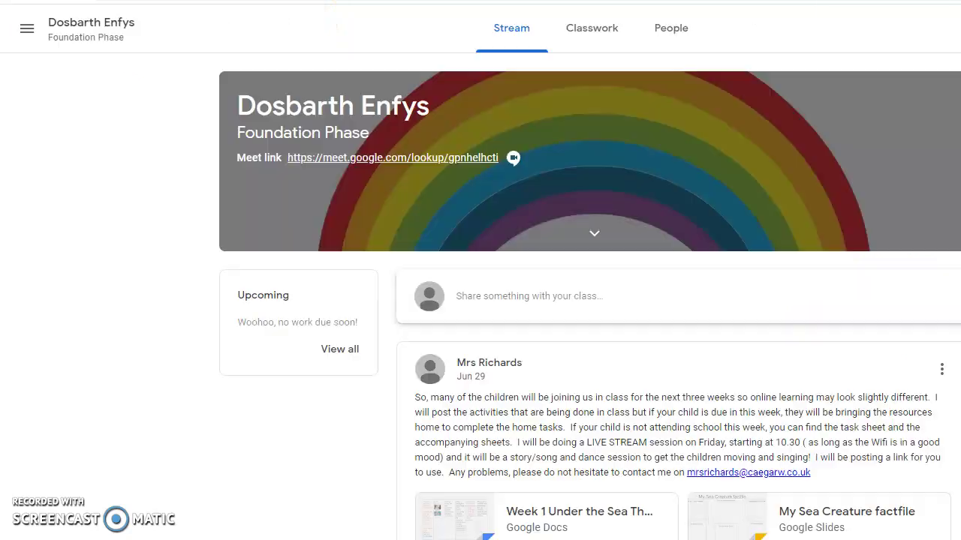